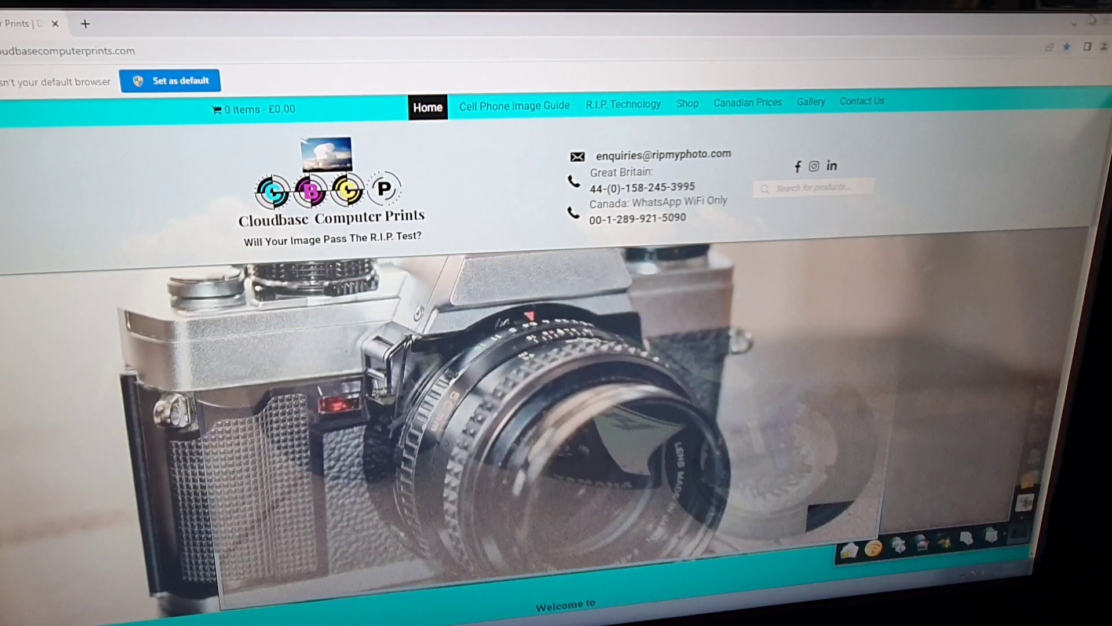
# Open printing for the motorcycle photo and select the HP Designjet Z5400 PS PS3 printer
pyautogui.click(1075, 19)
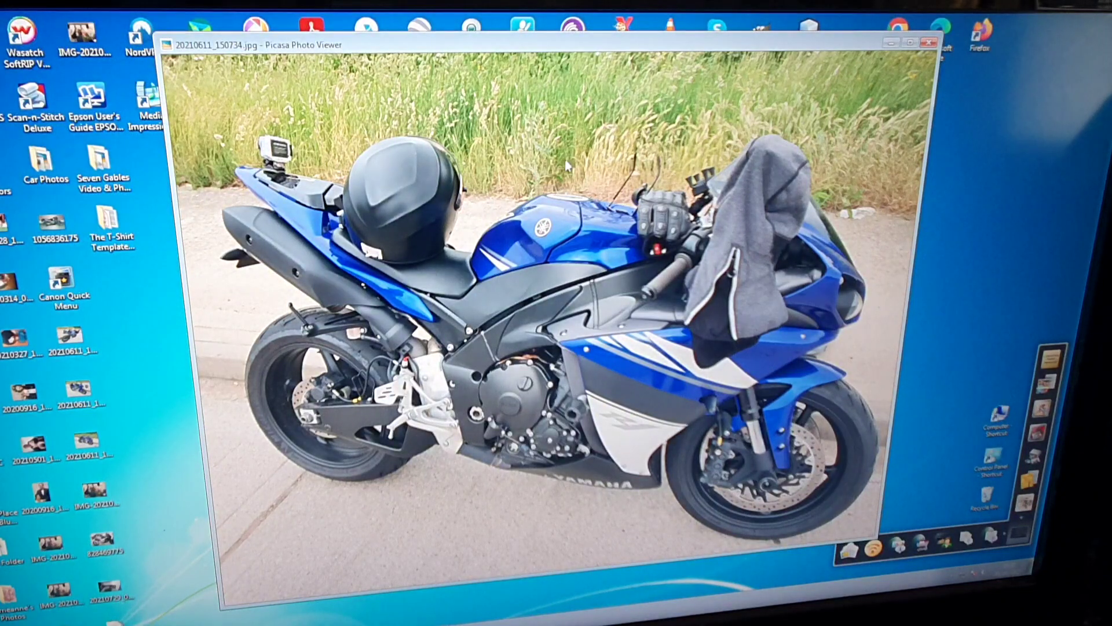
pyautogui.rightClick(548, 139)
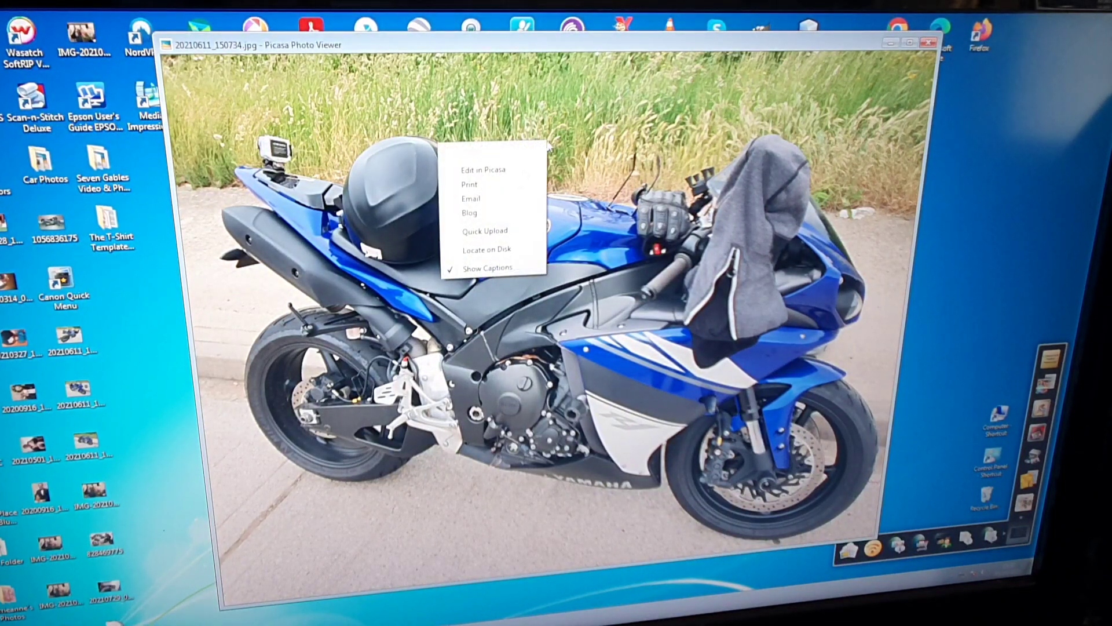
pyautogui.click(508, 188)
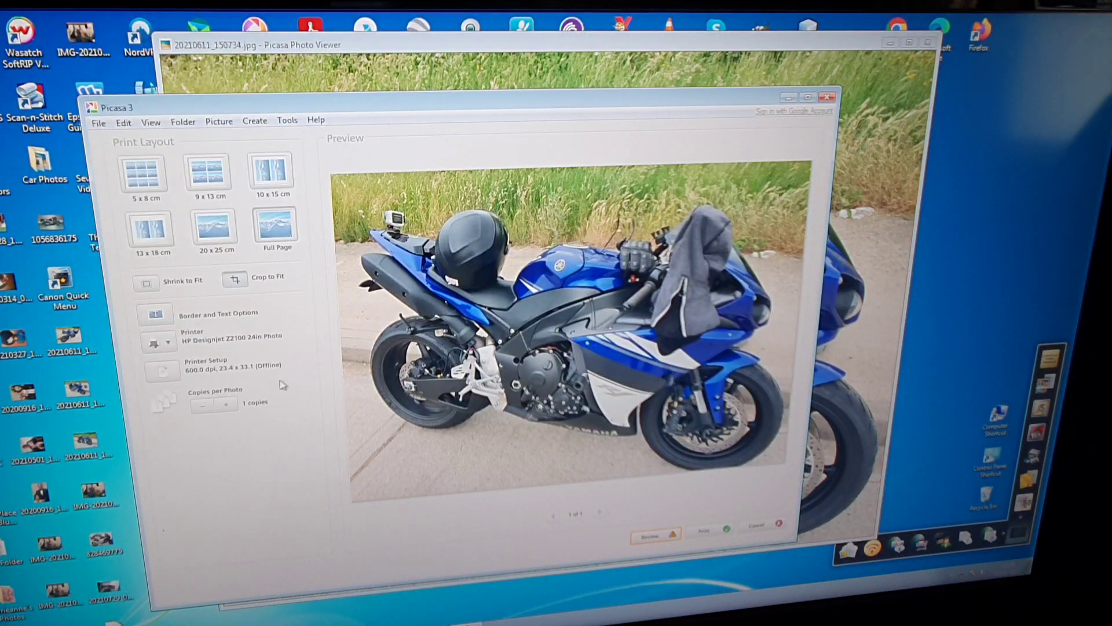
pyautogui.click(154, 346)
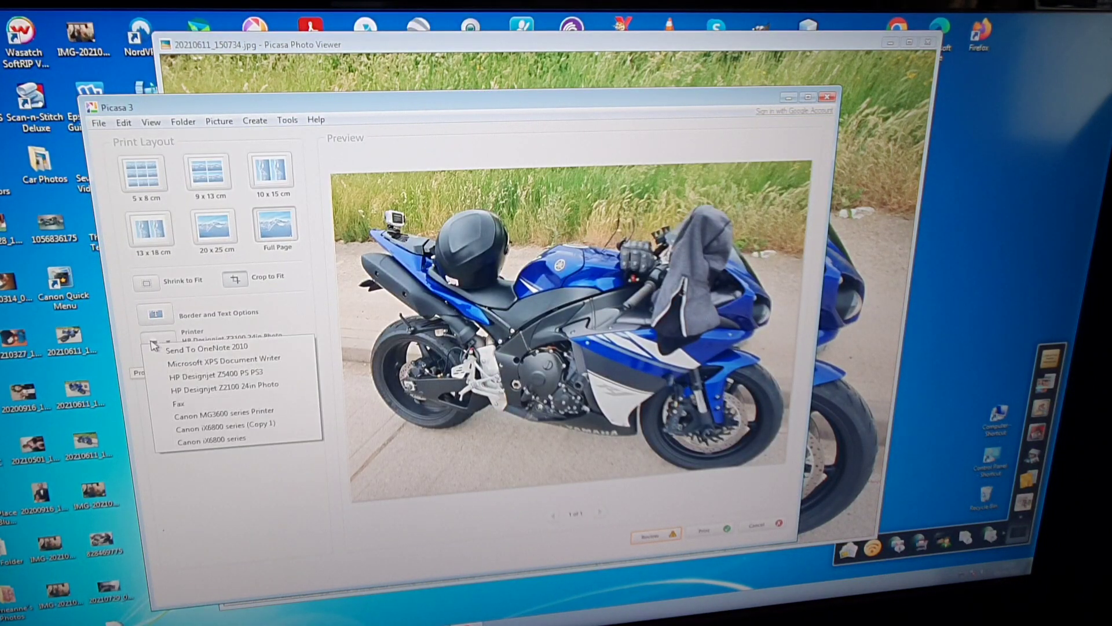
pyautogui.click(208, 376)
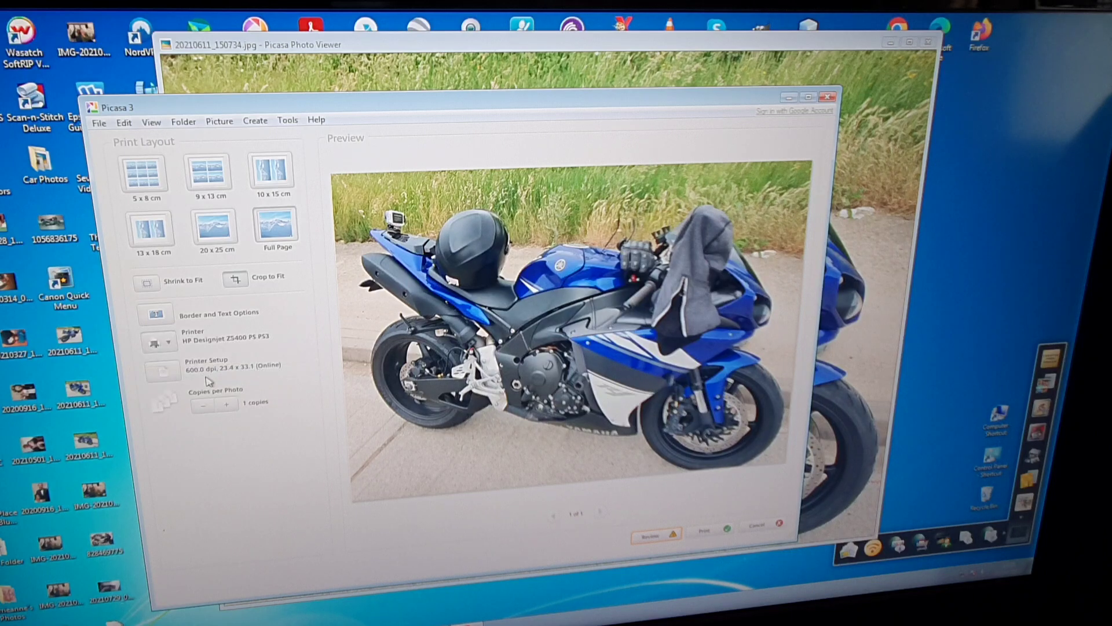
# In Printer Setup, choose HP Artist Matte Canvas paper and set print quality to maximum
pyautogui.click(159, 369)
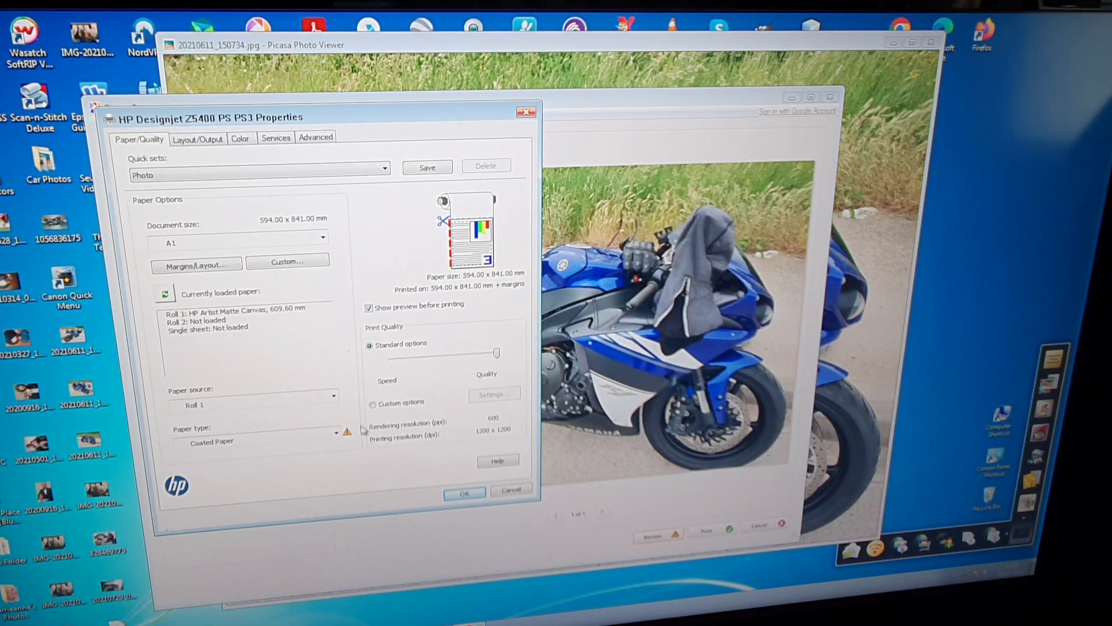
pyautogui.click(338, 434)
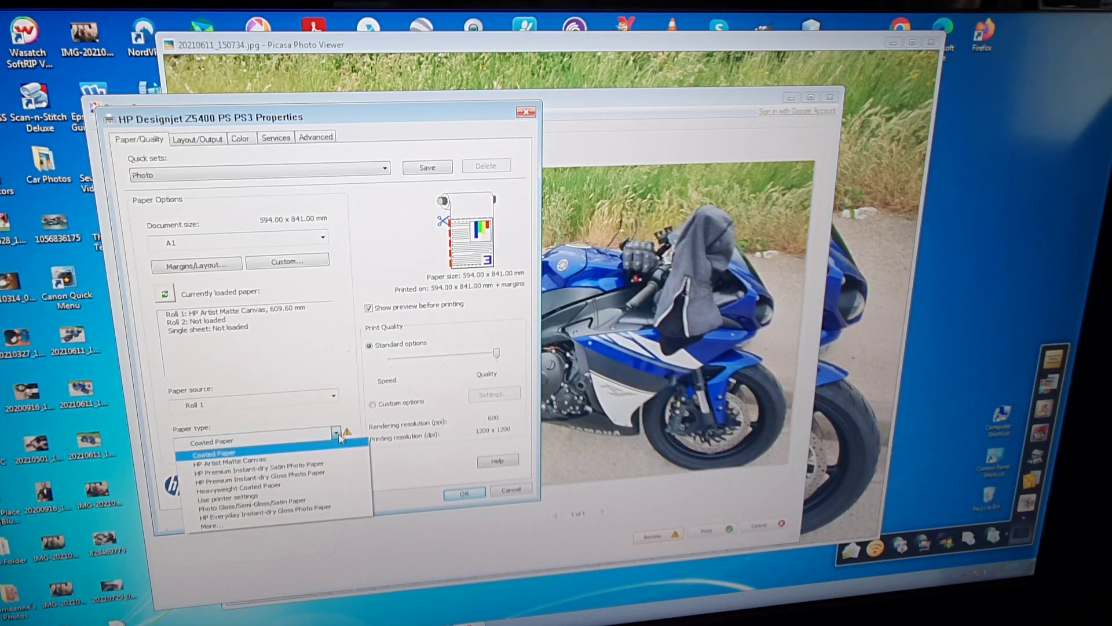
pyautogui.click(310, 461)
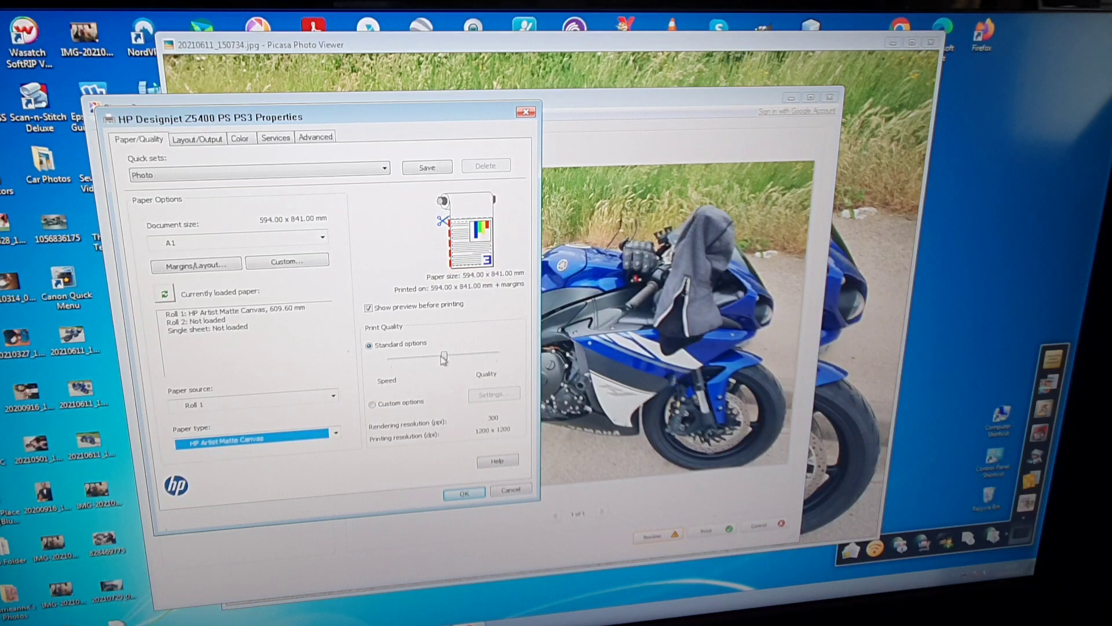
pyautogui.moveTo(444, 358); pyautogui.dragTo(497, 354)
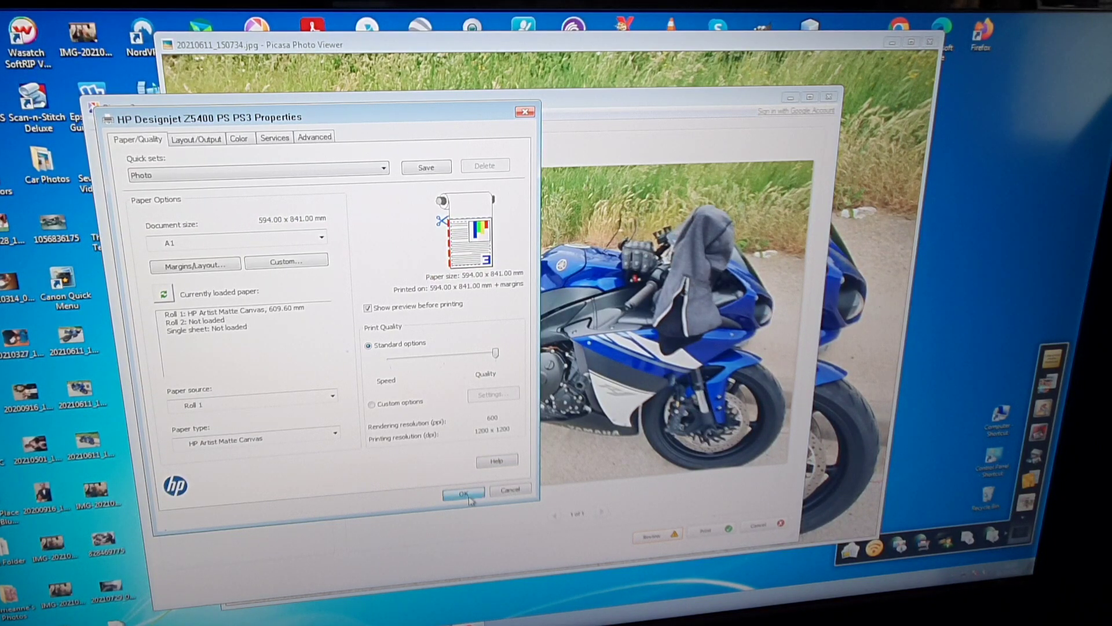
# Confirm the Z5400 printer settings and print the motorcycle photo
pyautogui.click(465, 494)
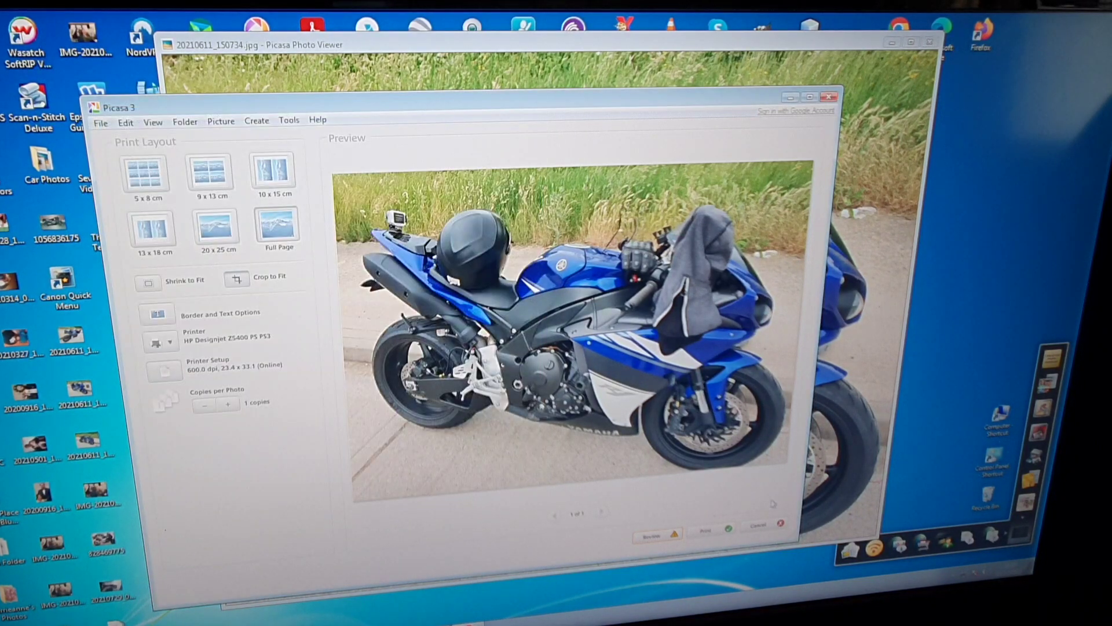
pyautogui.click(708, 531)
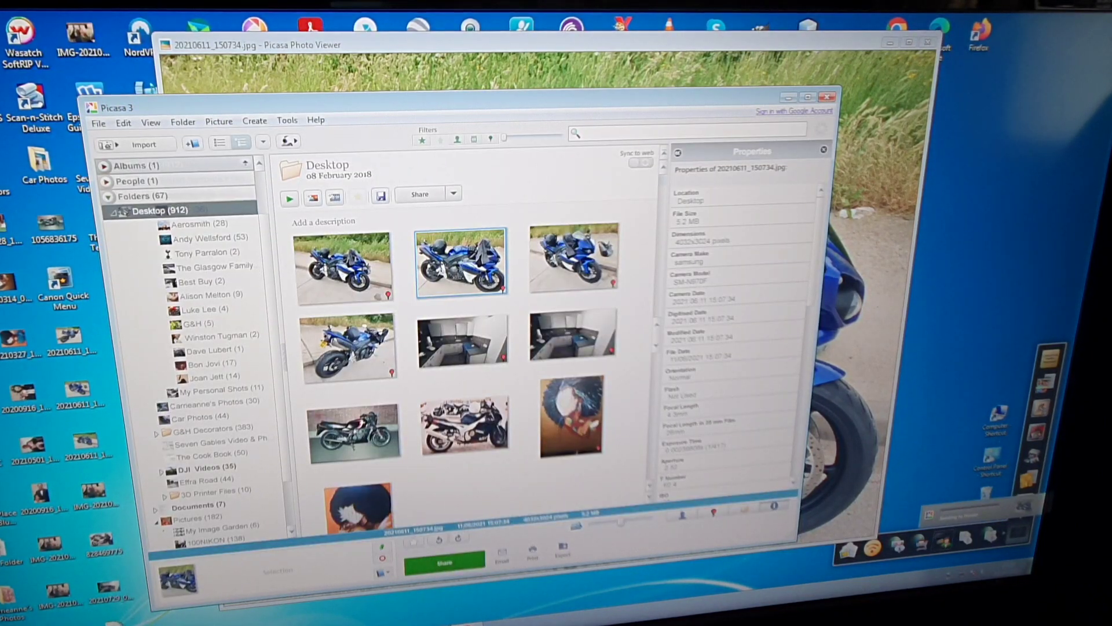